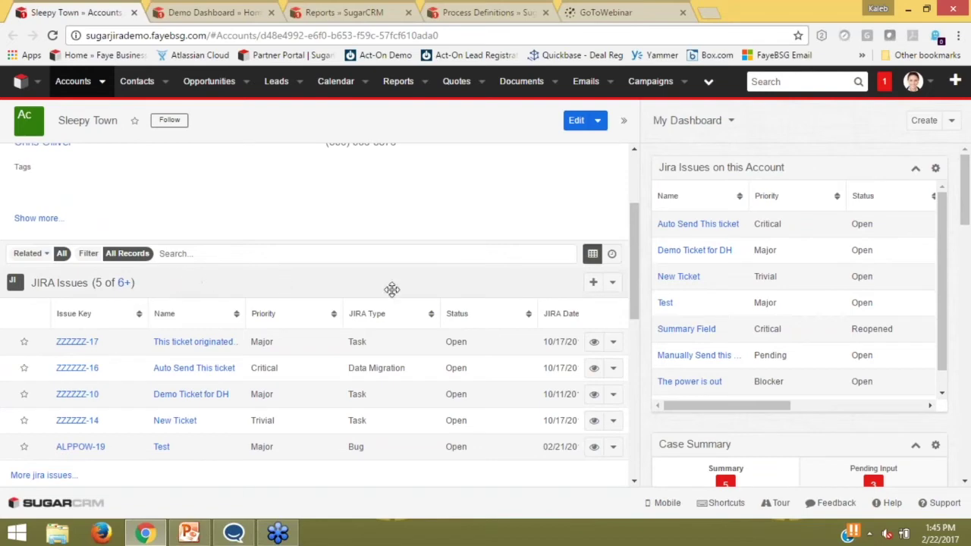
Start a new JIRA issue from the Sleepy Town account, review the JIRA Type, Assignee and Project Code choices, and cancel the form
click(594, 287)
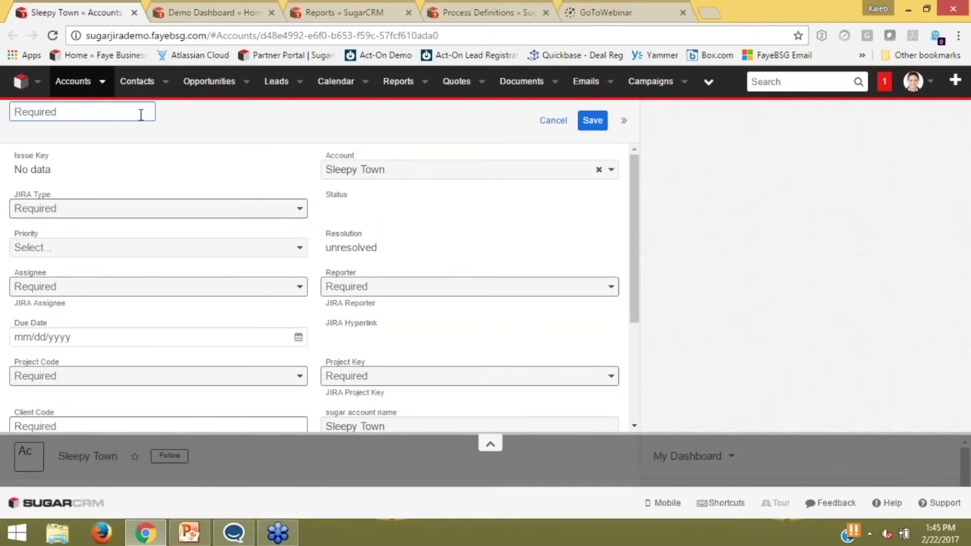
click(299, 209)
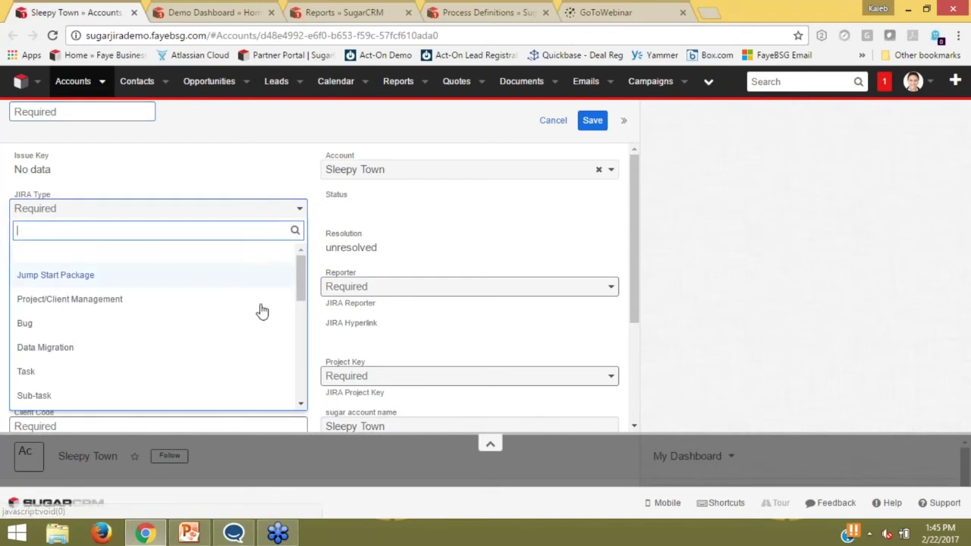
click(467, 238)
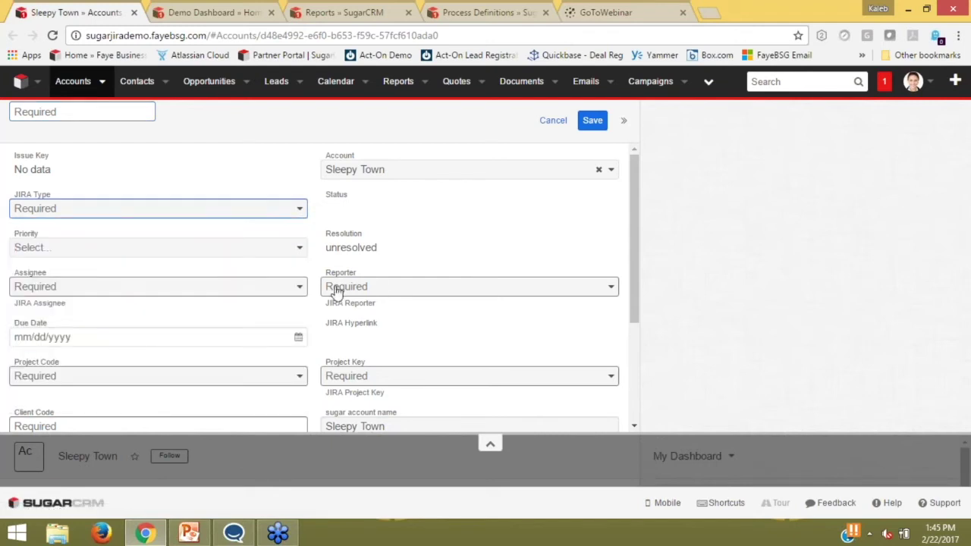
click(301, 286)
drag(301, 341, 442, 341)
click(441, 340)
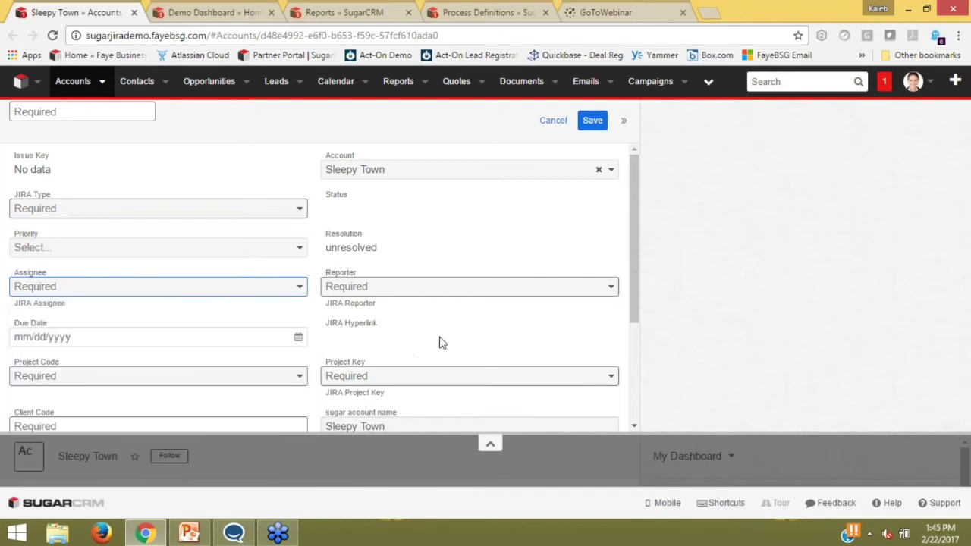
click(302, 376)
scroll(258, 334, down, 2)
click(500, 327)
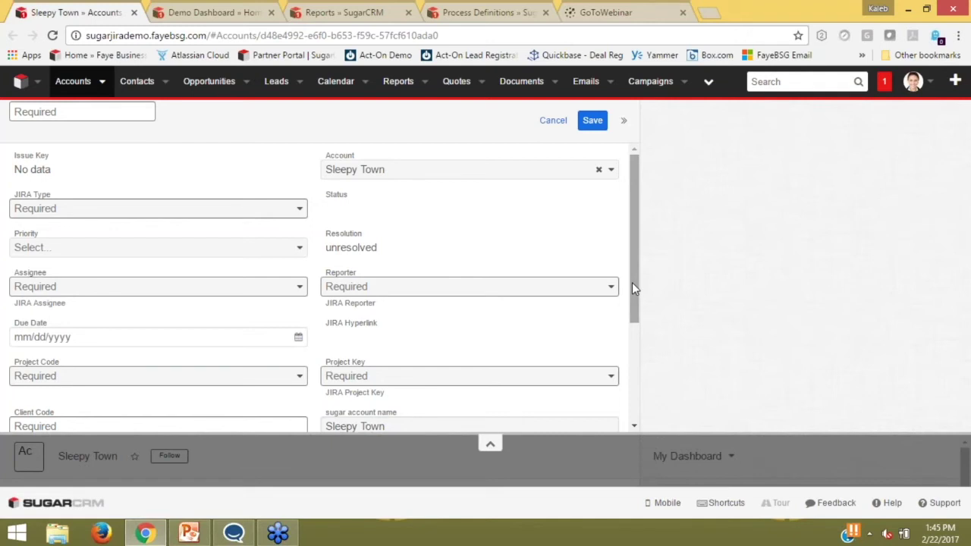
click(547, 123)
Review the Sleepy Town account details and open the Demo Ticket for DH record from its JIRA Issues list
scroll(622, 240, down, 2)
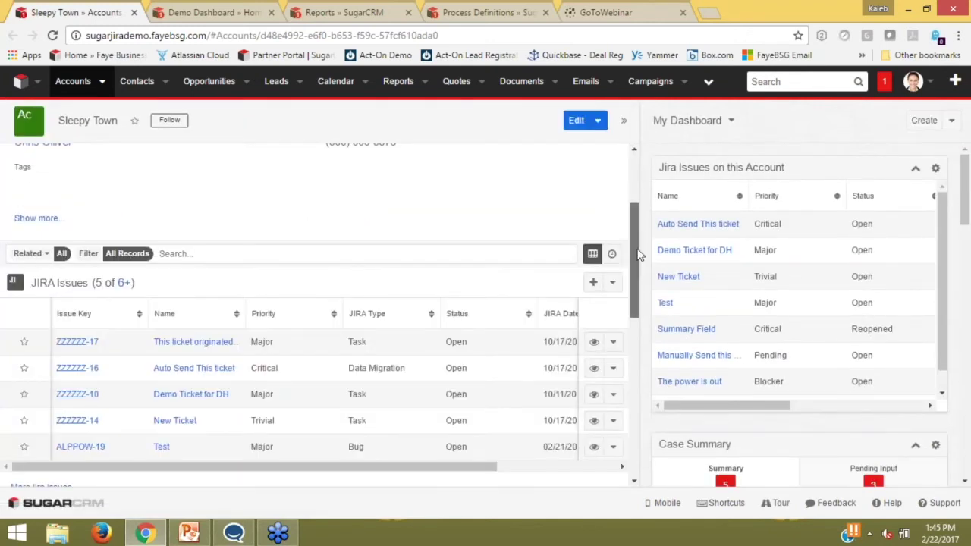
scroll(637, 245, up, 1)
scroll(637, 245, up, 1)
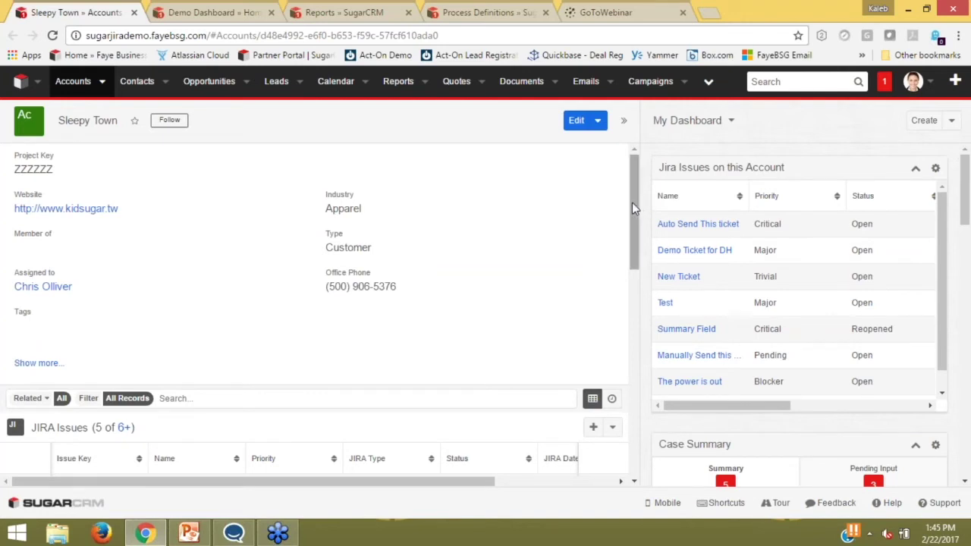
drag(632, 203, 631, 250)
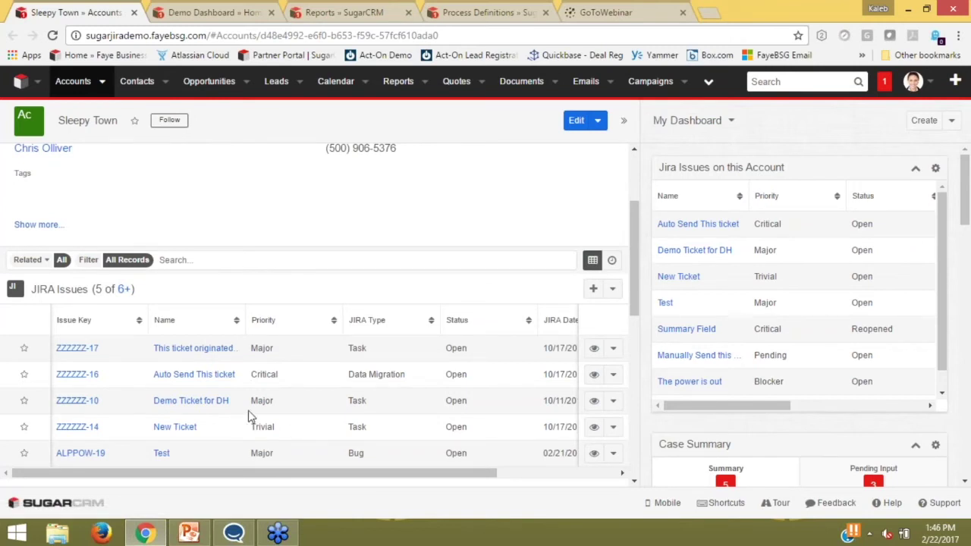
click(191, 405)
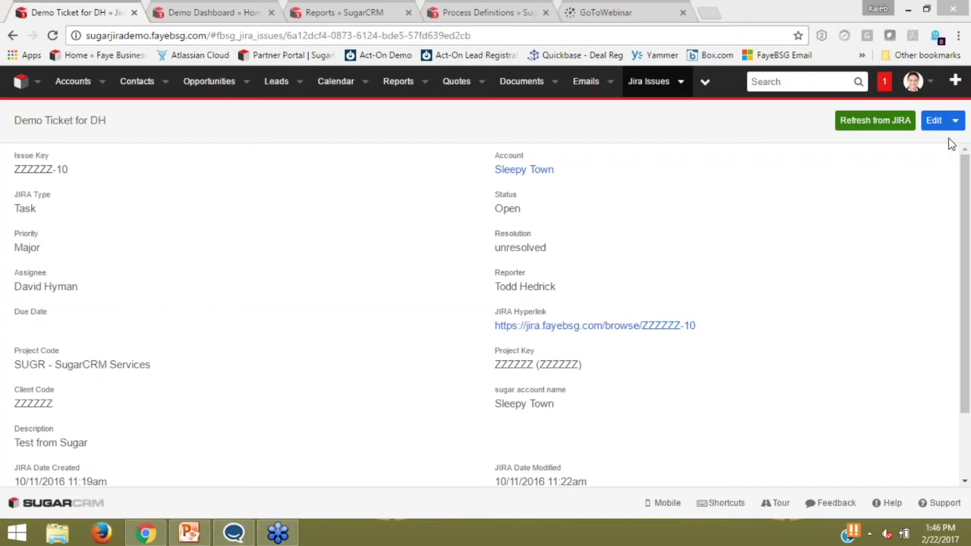
Return to the Sleepy Town account, look over its Jira issues dashlet, and reopen the Demo Ticket for DH issue
click(12, 35)
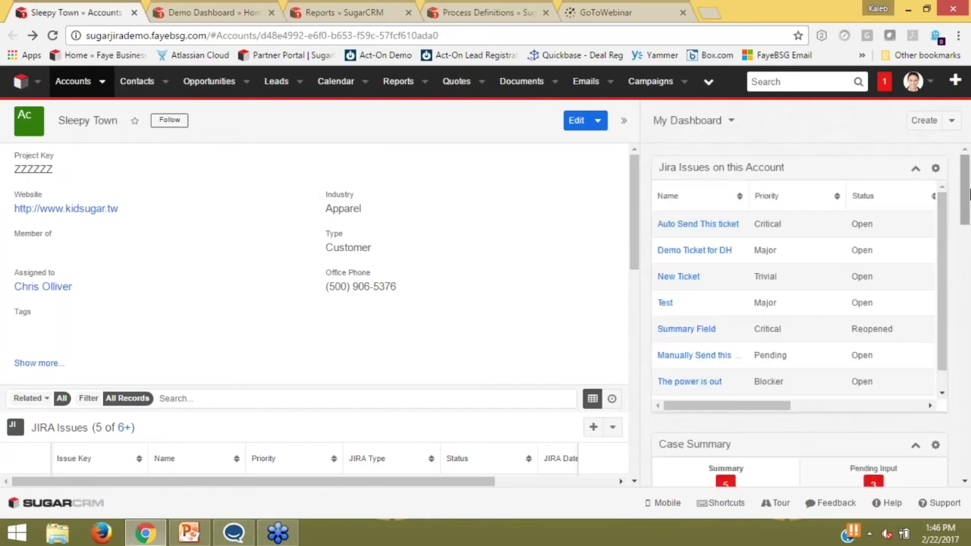
drag(728, 411, 758, 409)
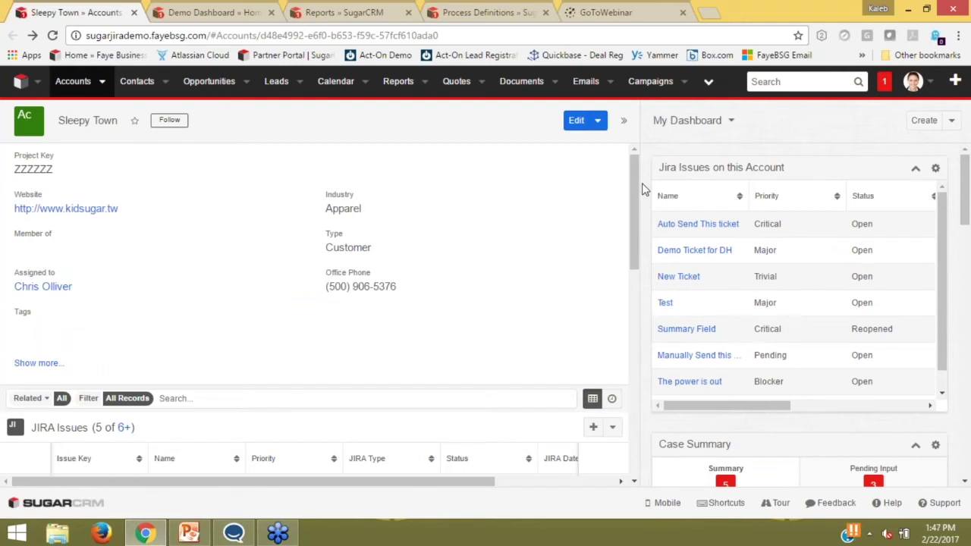
scroll(195, 425, down, 1)
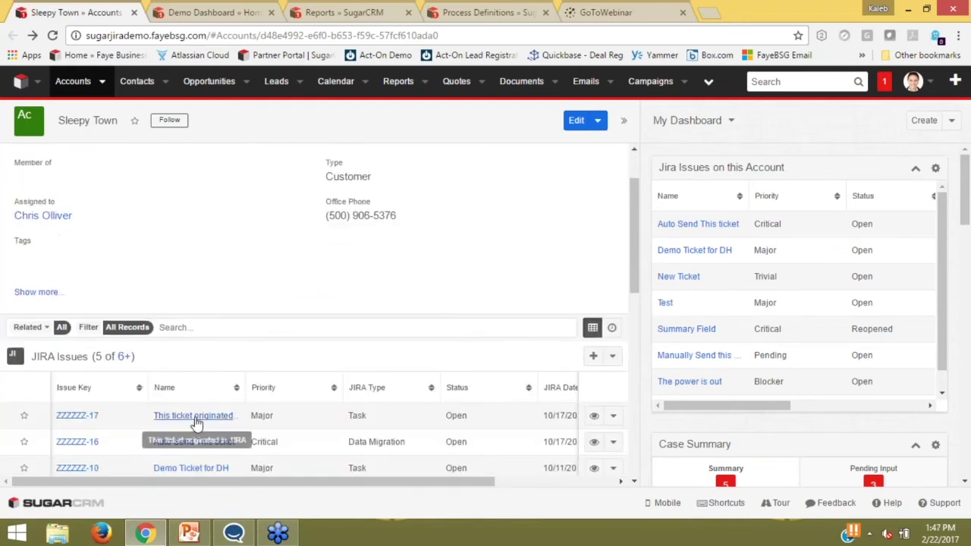
click(193, 467)
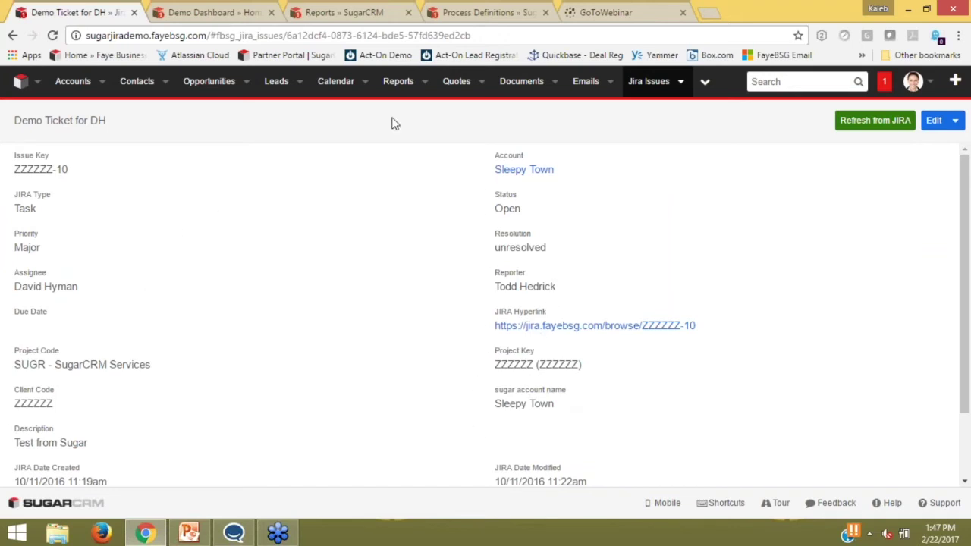
Switch to the Demo Dashboard and review the Past Due Jira Issues, Jira Issues by Status and Open Jira Issues on my Accounts dashlets
click(205, 14)
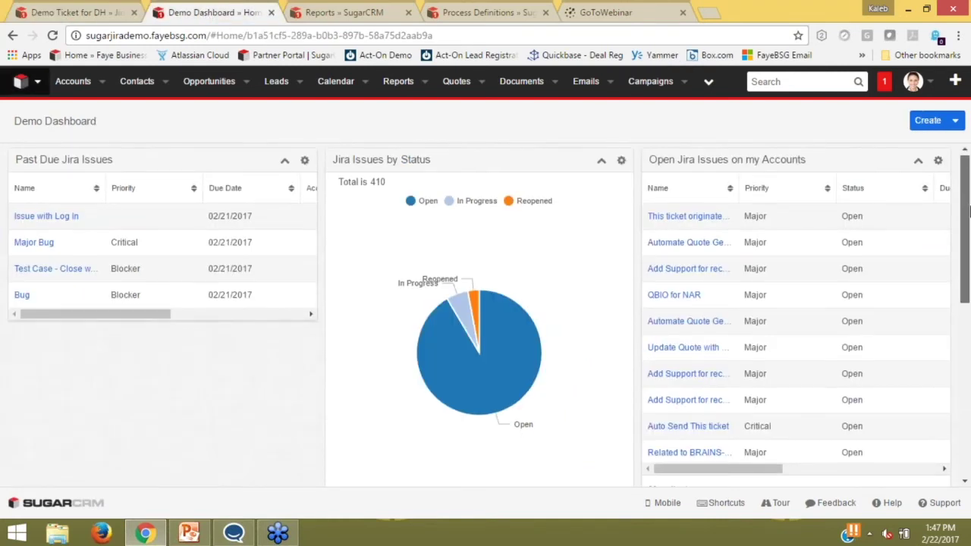
drag(967, 205, 968, 213)
scroll(967, 205, up, 1)
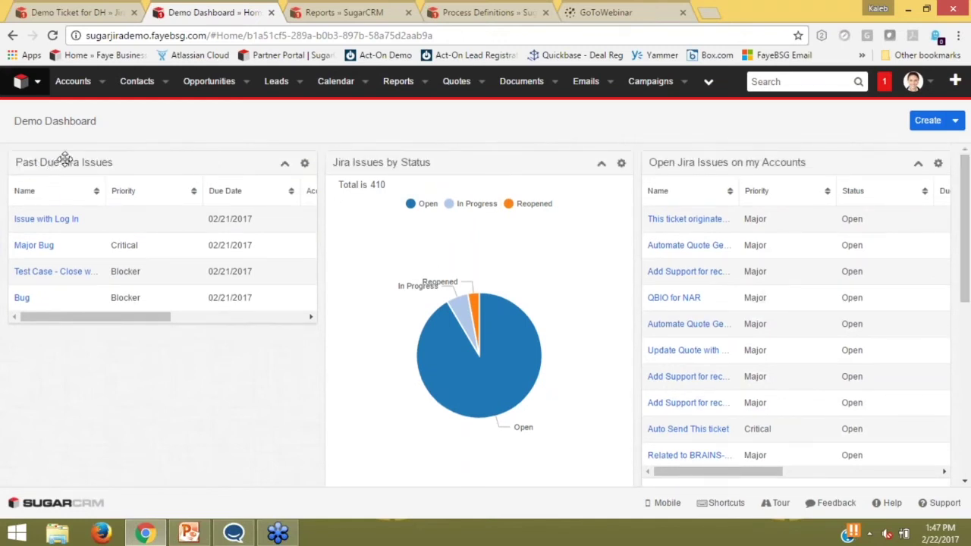
drag(123, 318, 76, 319)
mouse_move(523, 424)
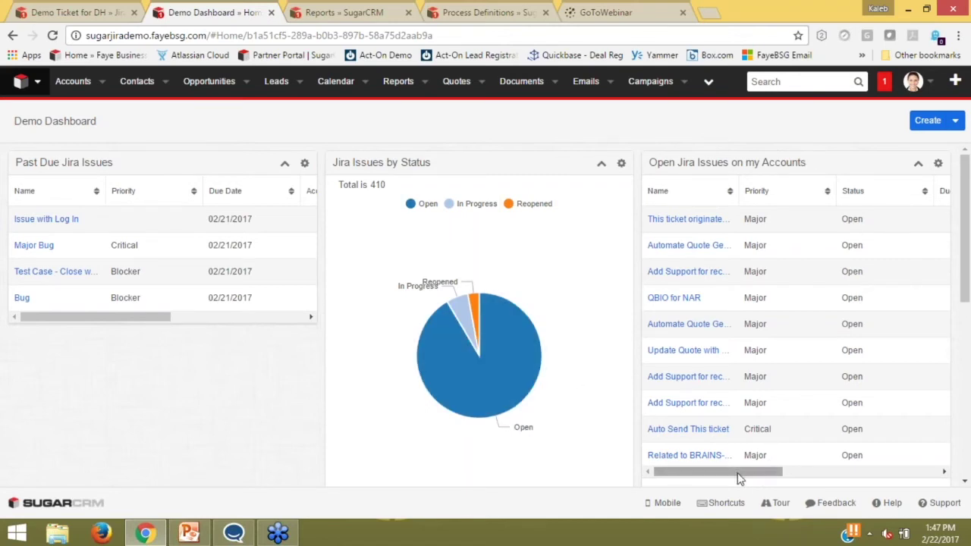
drag(739, 477, 709, 478)
Examine the Issues by Priority and Jira Issues by User charts further down the Demo Dashboard
drag(965, 186, 966, 349)
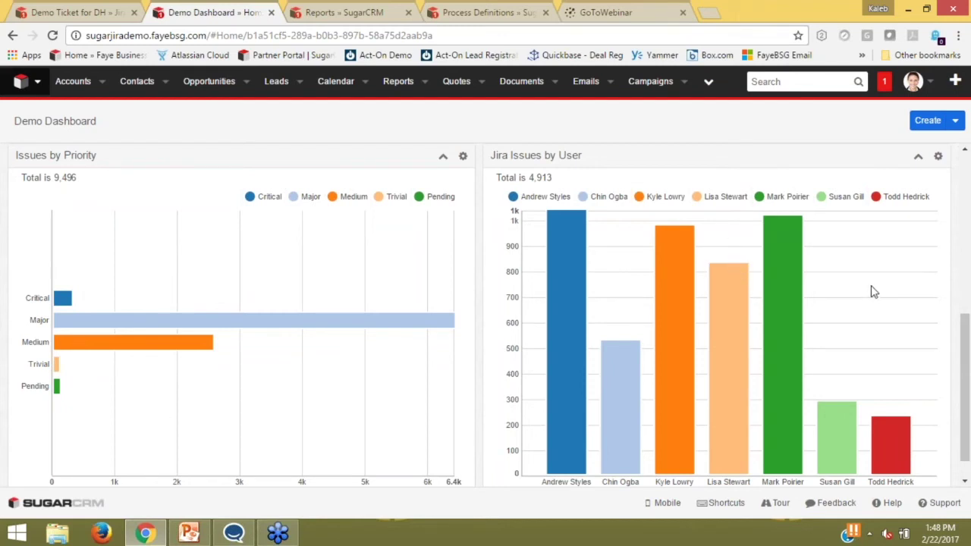
scroll(967, 362, down, 1)
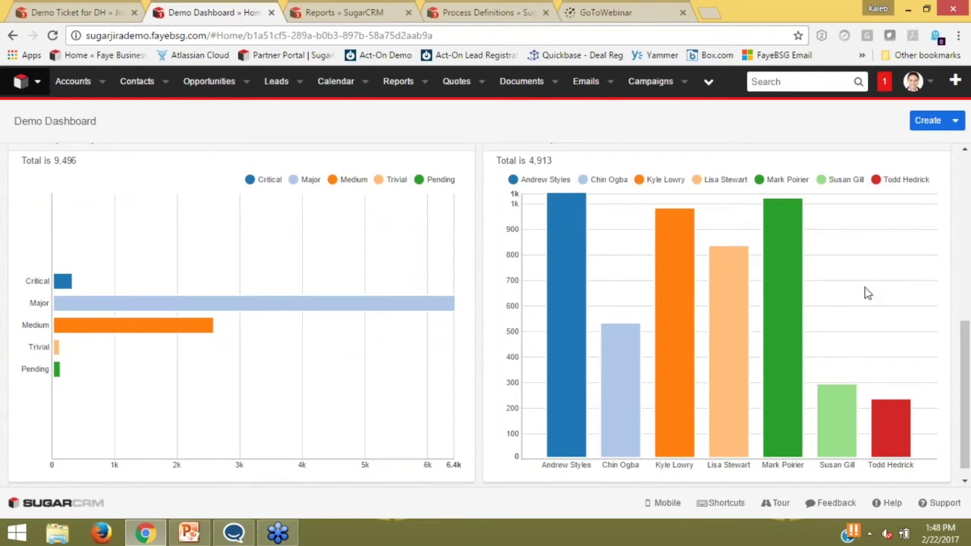
mouse_move(784, 301)
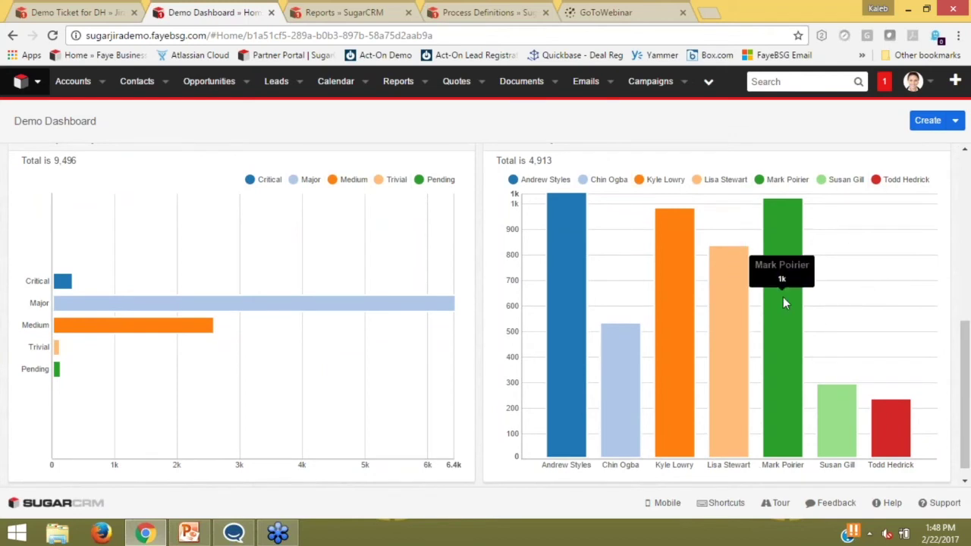
Move the Issues by Priority dashlet into the first dashboard row, in place of Past Due Jira Issues
scroll(250, 212, up, 1)
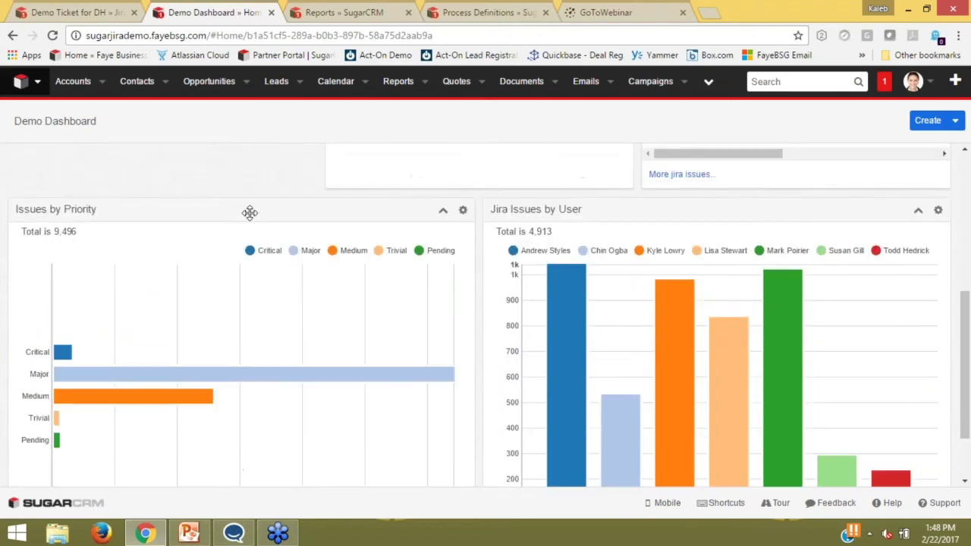
drag(249, 212, 197, 163)
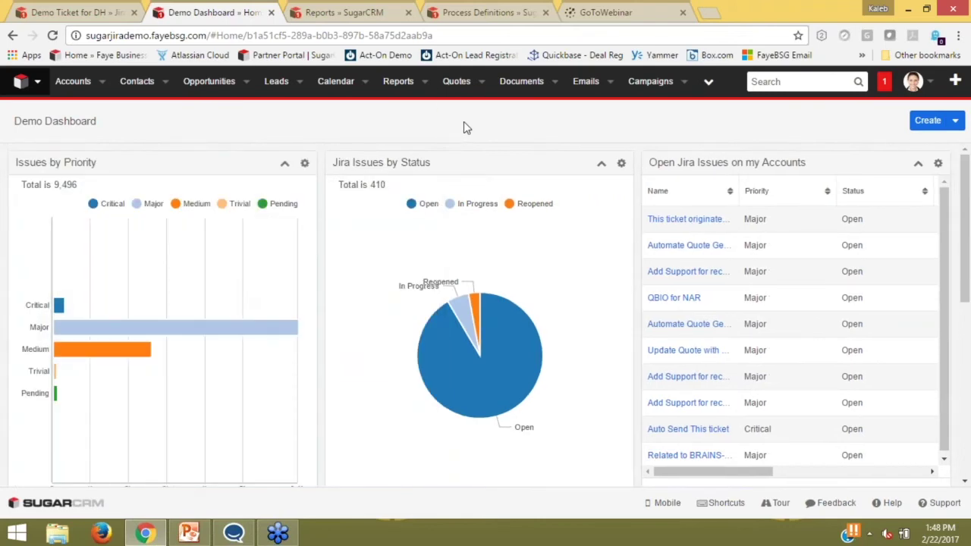
mouse_move(460, 341)
Switch to the Jira Issues by User report and examine its chart and the count table per assignee
click(334, 16)
drag(964, 168, 967, 274)
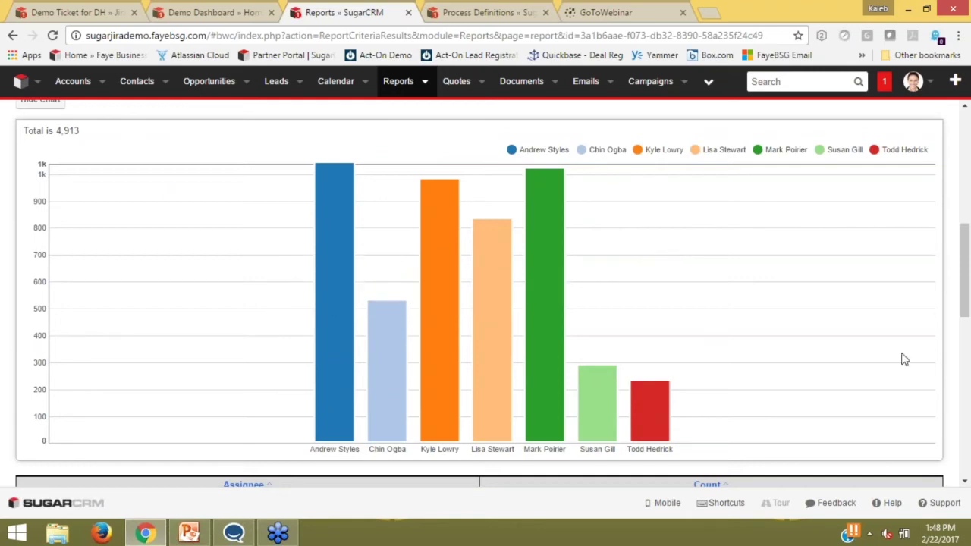
drag(966, 277, 966, 303)
scroll(838, 326, down, 1)
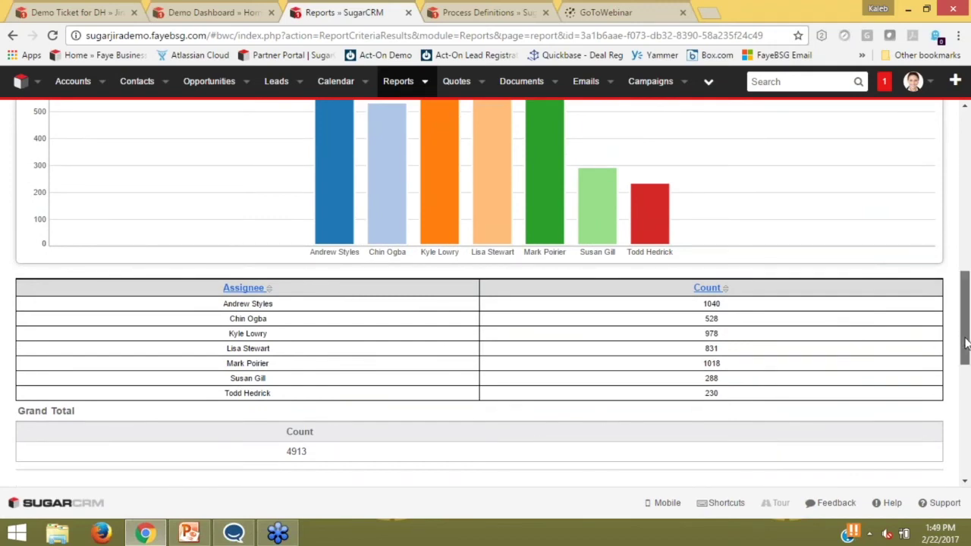
Review the report's run-time filters, looking through the Assignee and Status value lists
drag(965, 343, 966, 219)
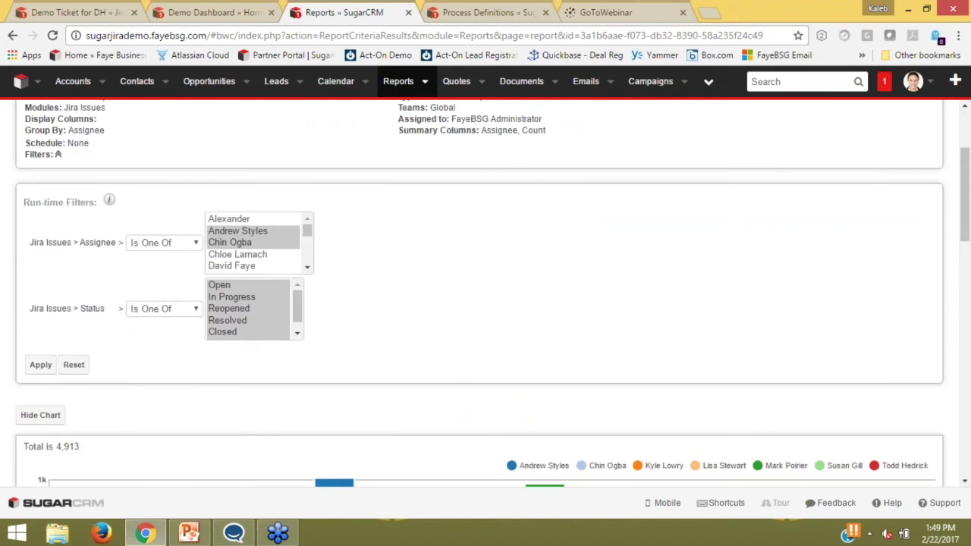
drag(91, 217, 31, 199)
click(33, 204)
drag(307, 231, 271, 249)
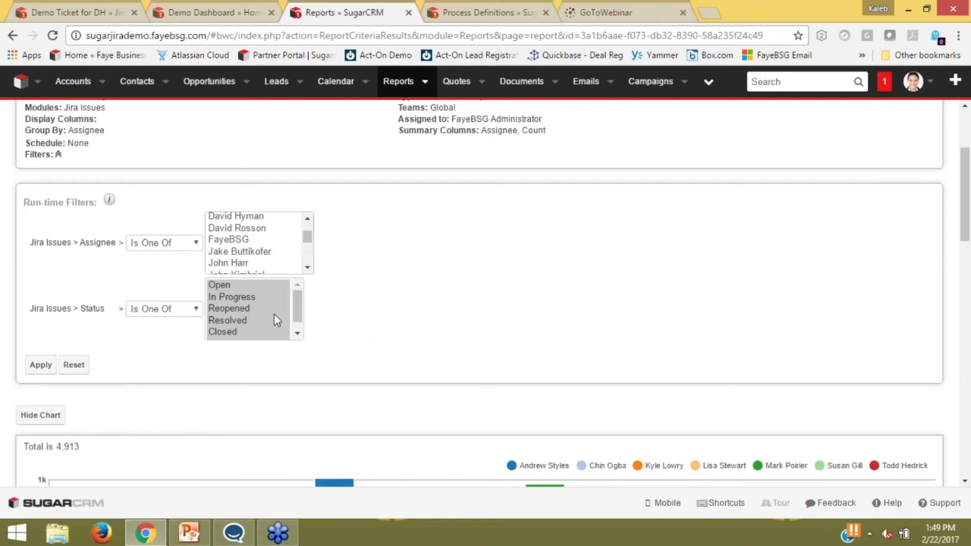
mouse_move(301, 307)
mouse_down()
mouse_move(297, 317)
mouse_move(298, 298)
mouse_up()
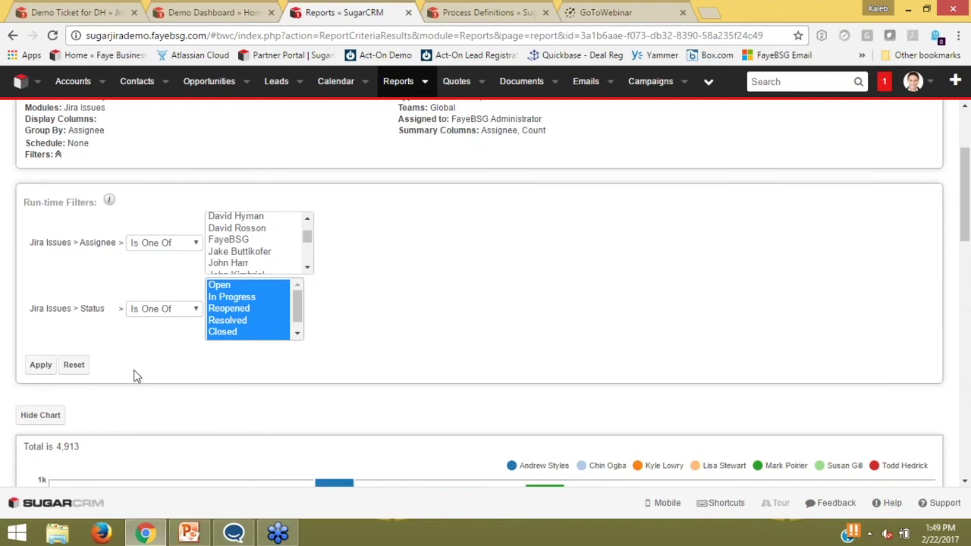
Review the report's copy types, then view the time interval choices in its Schedule Report dialog and close the dialog
scroll(149, 379, up, 3)
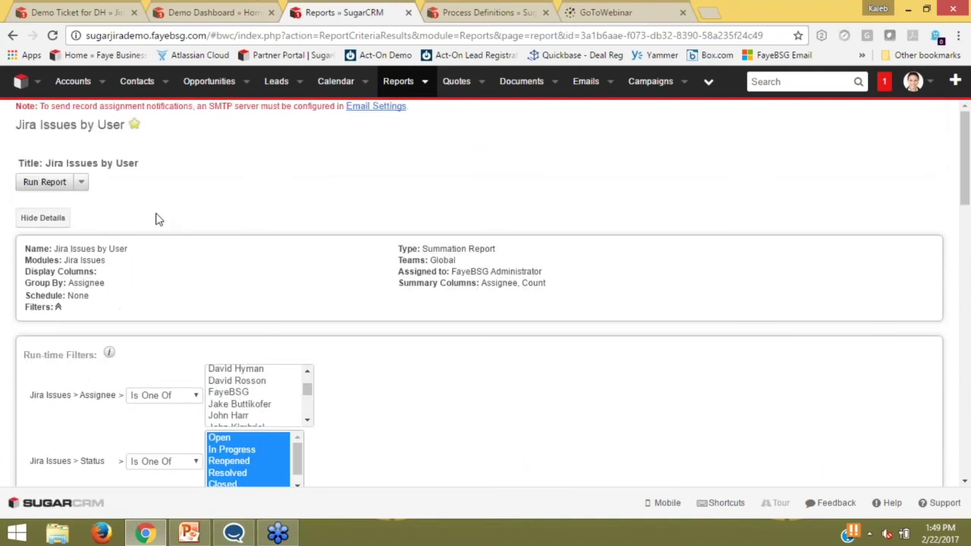
click(82, 183)
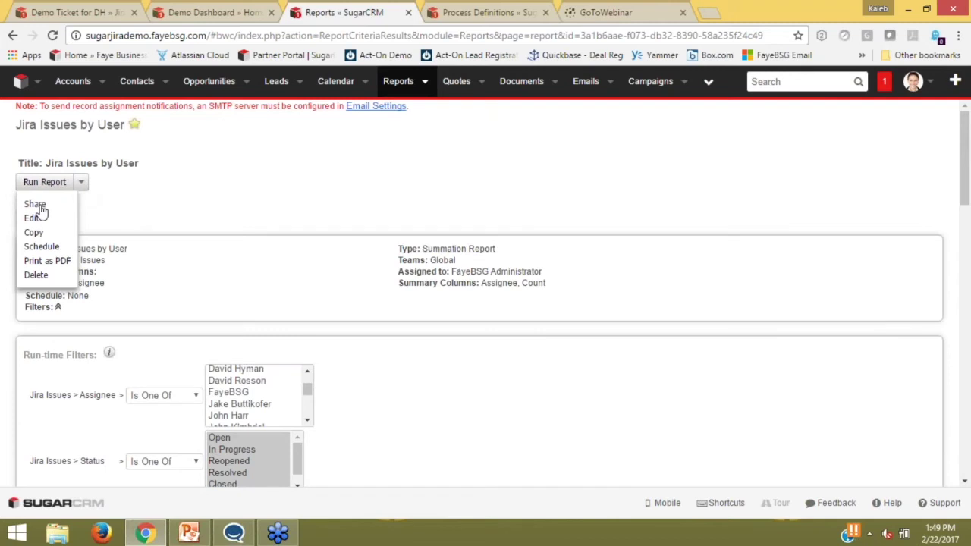
mouse_move(38, 233)
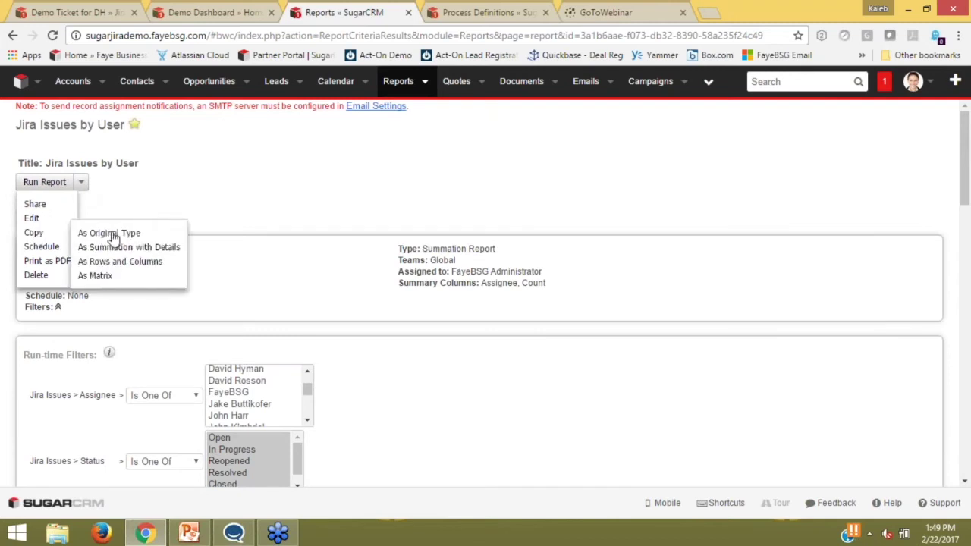
click(47, 257)
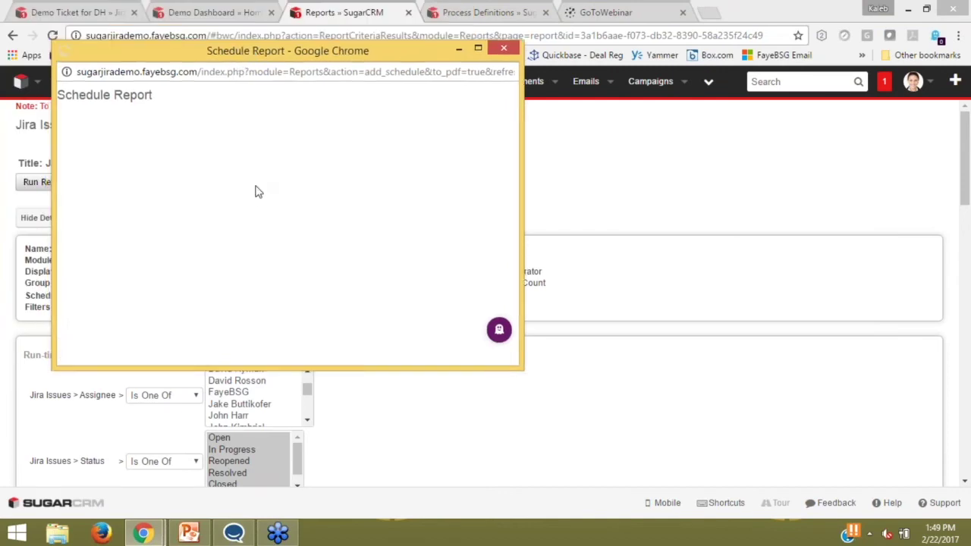
click(203, 161)
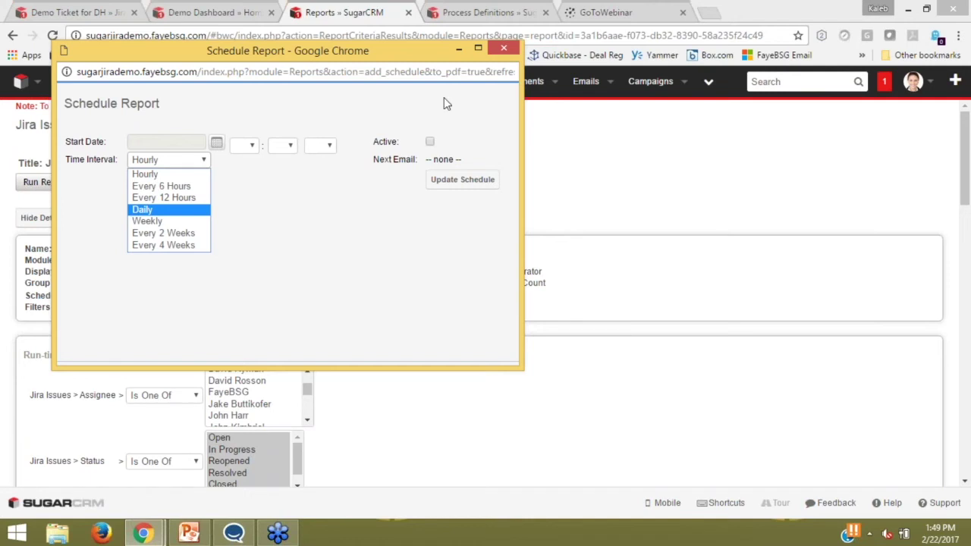
click(504, 48)
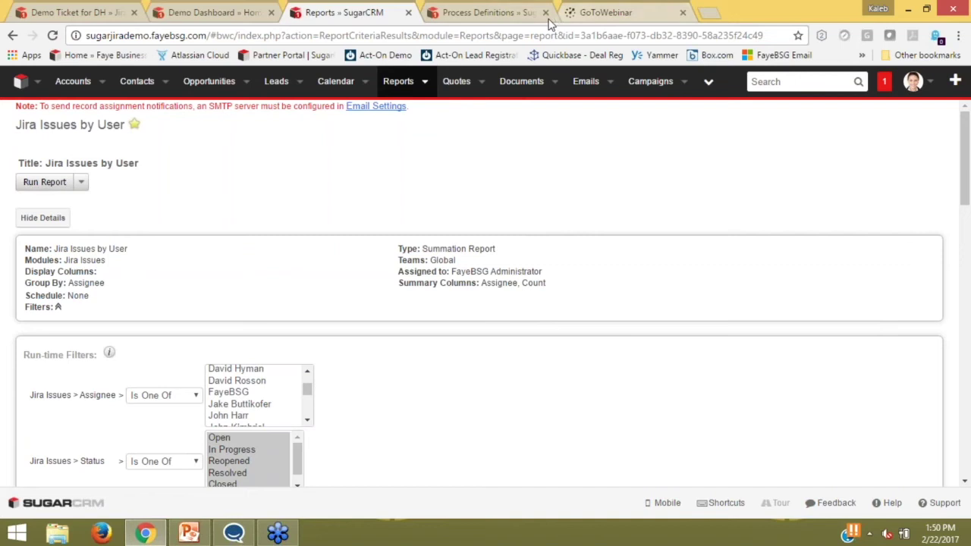
Switch to the Process Definitions list and open the Past Due Email definition in the process designer
click(485, 15)
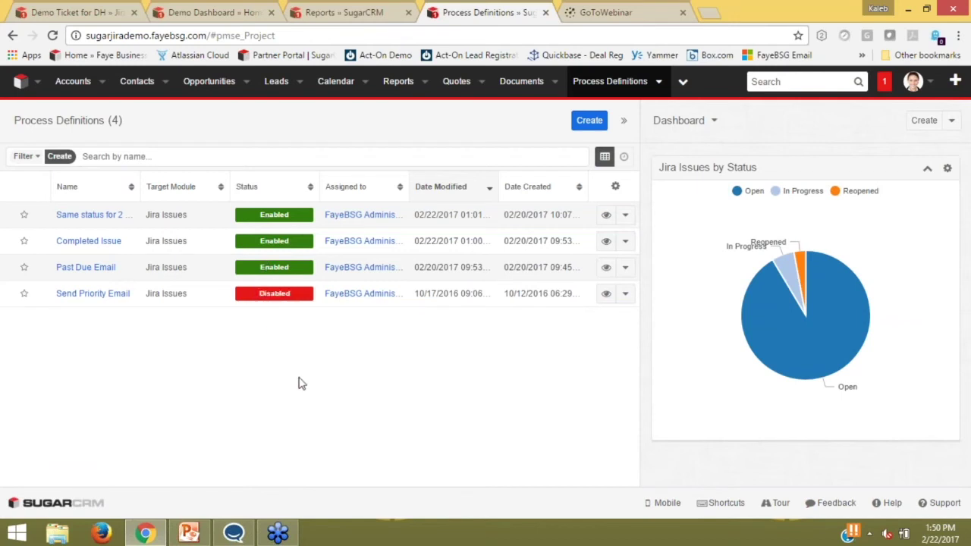
click(98, 273)
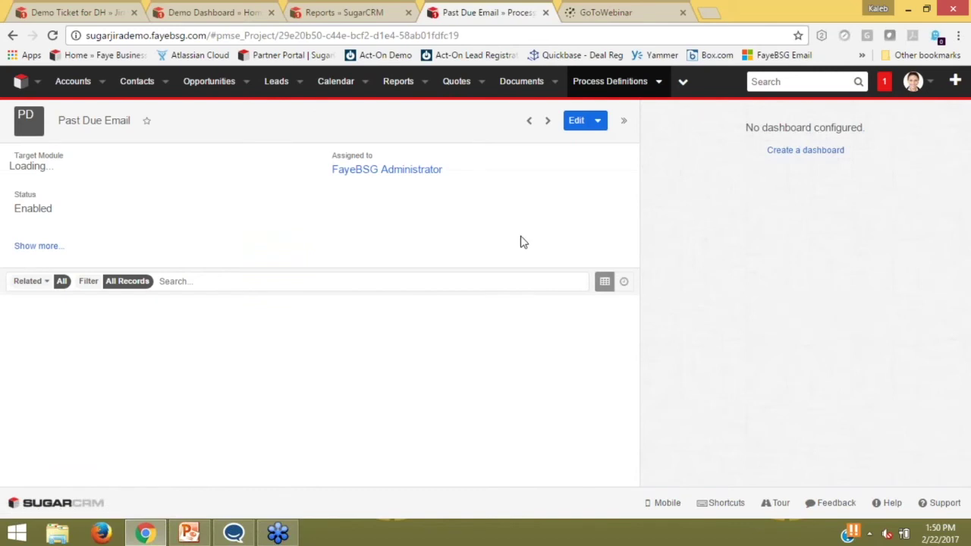
click(596, 121)
click(563, 149)
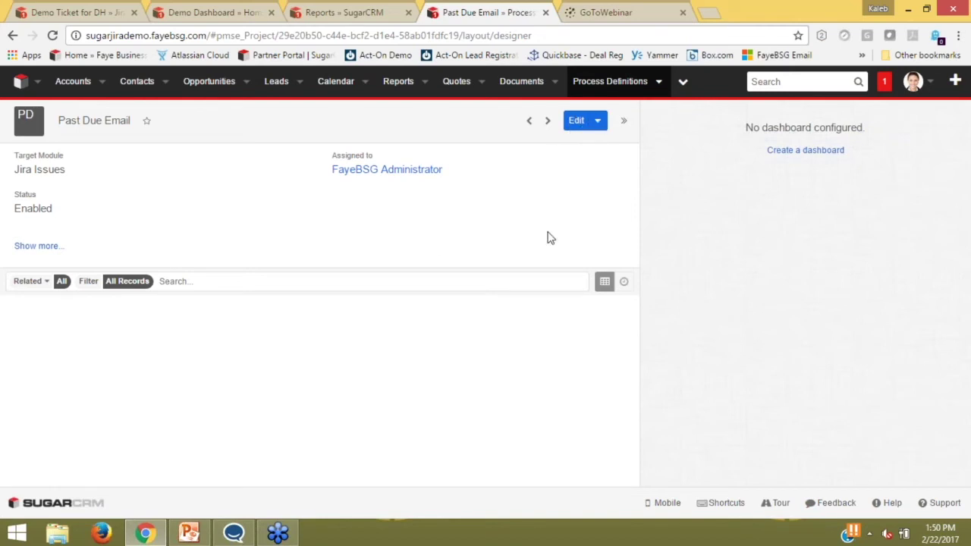
Return to the Process Definitions list and open the Past Due Email definition's process design
click(602, 89)
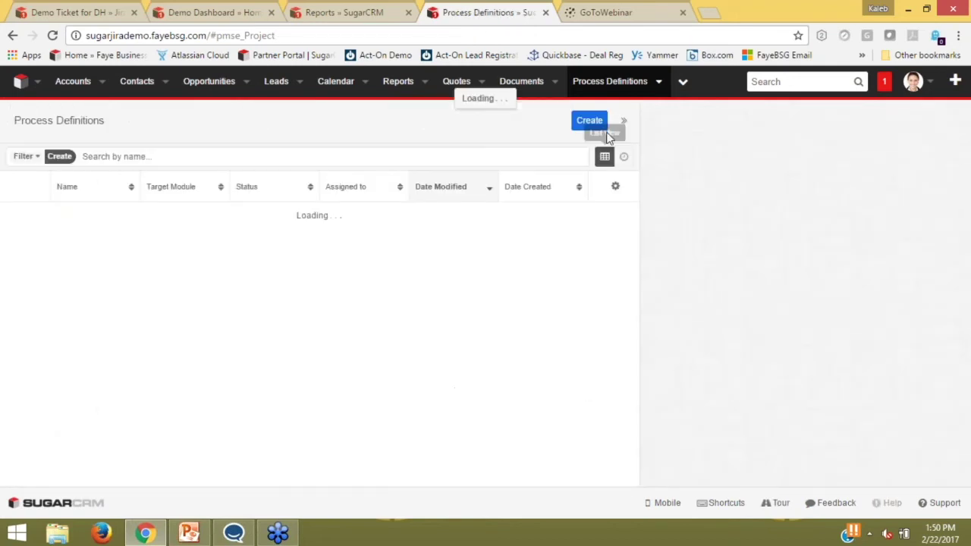
click(85, 269)
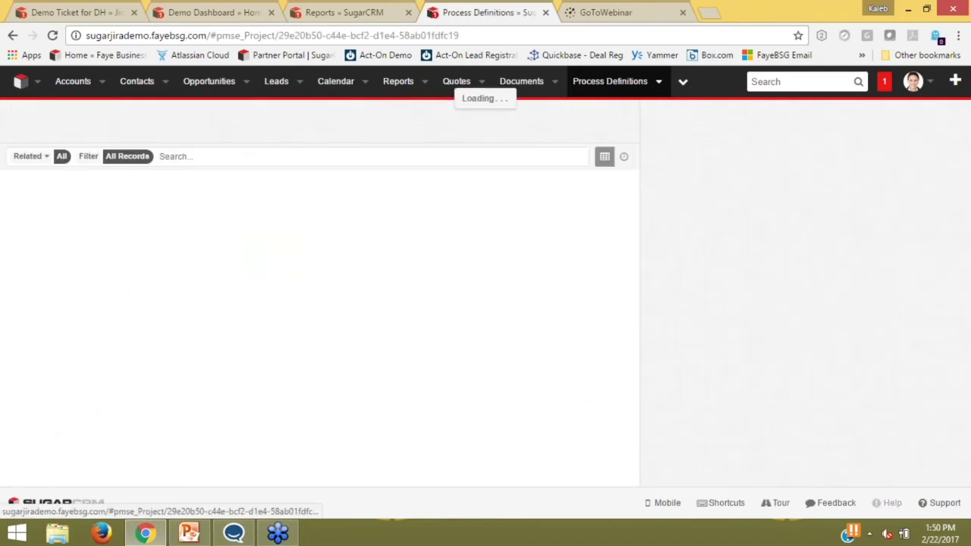
click(597, 121)
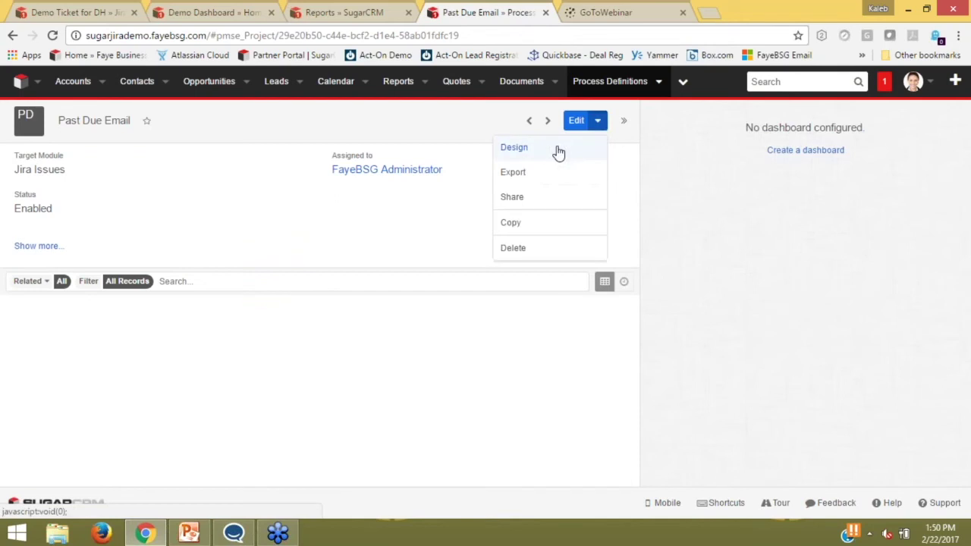
click(558, 150)
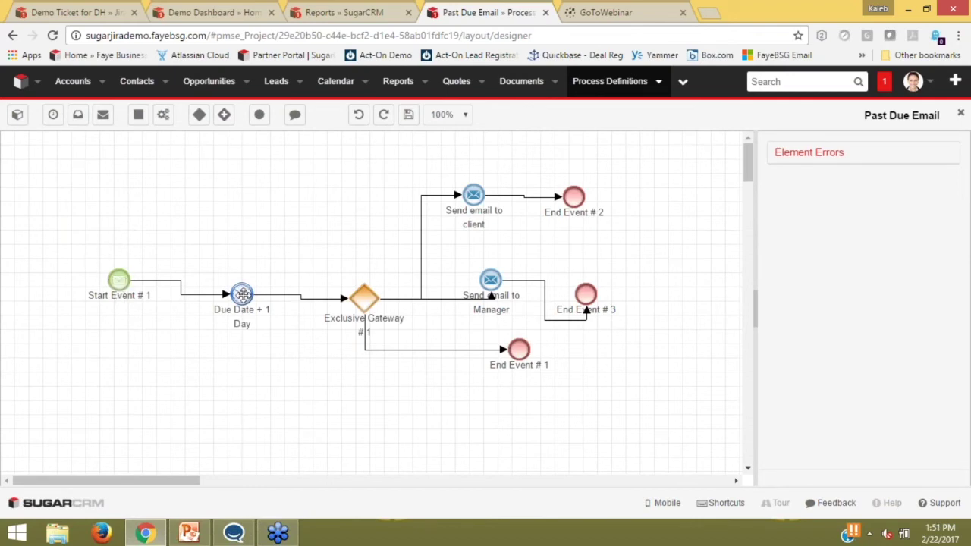
Review the settings of the Due Date + 1 Day timer event and close them without saving
right_click(241, 295)
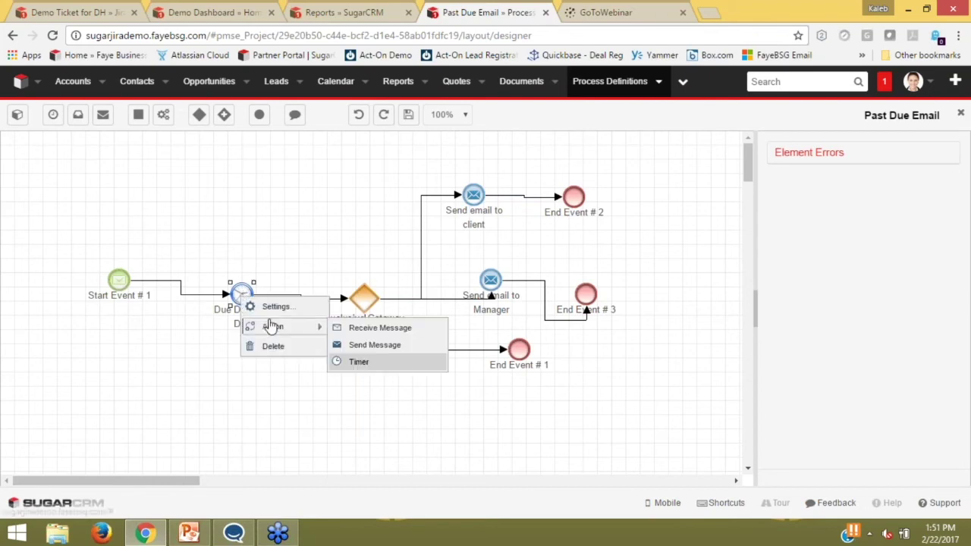
click(273, 307)
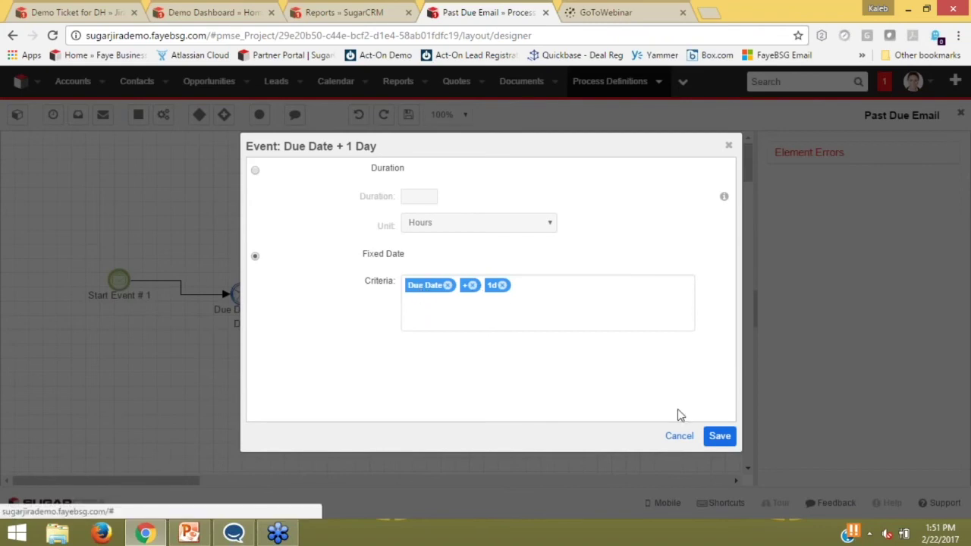
click(678, 436)
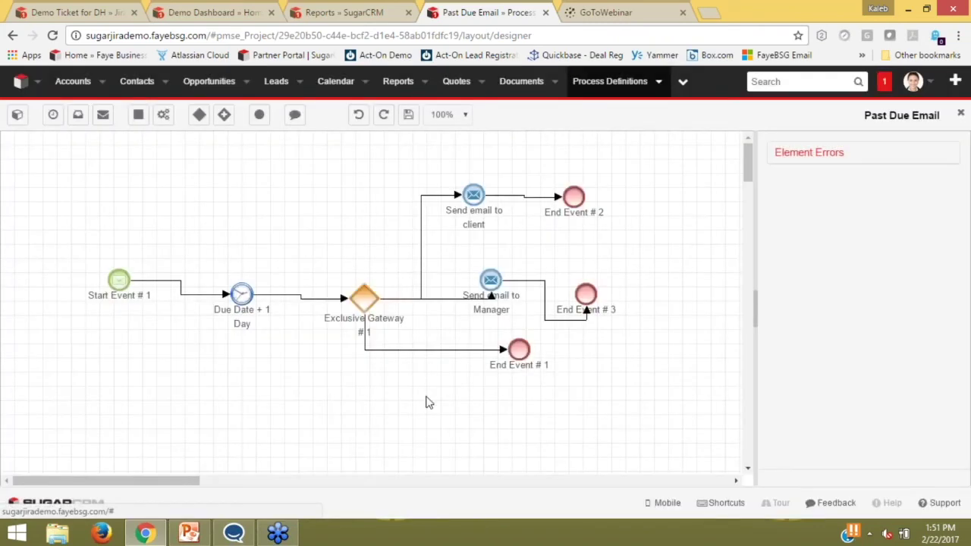
Review the criteria of Exclusive Gateway # 1 for each outgoing branch and close the settings without saving
right_click(365, 298)
click(402, 310)
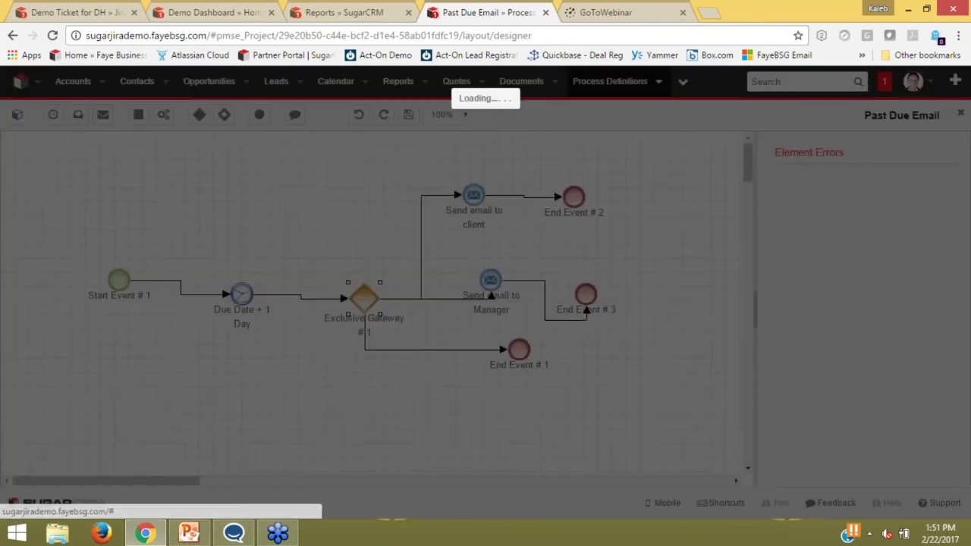
drag(382, 129, 324, 130)
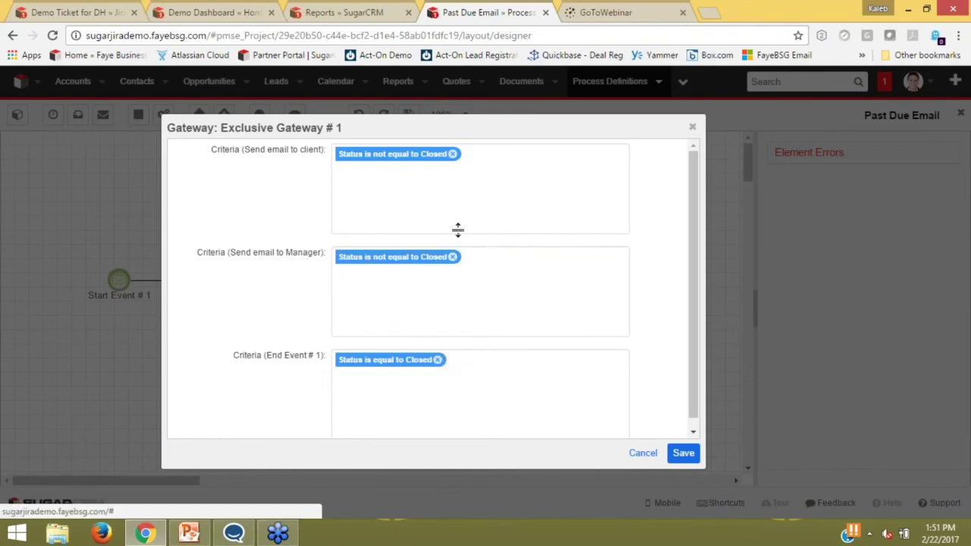
click(641, 454)
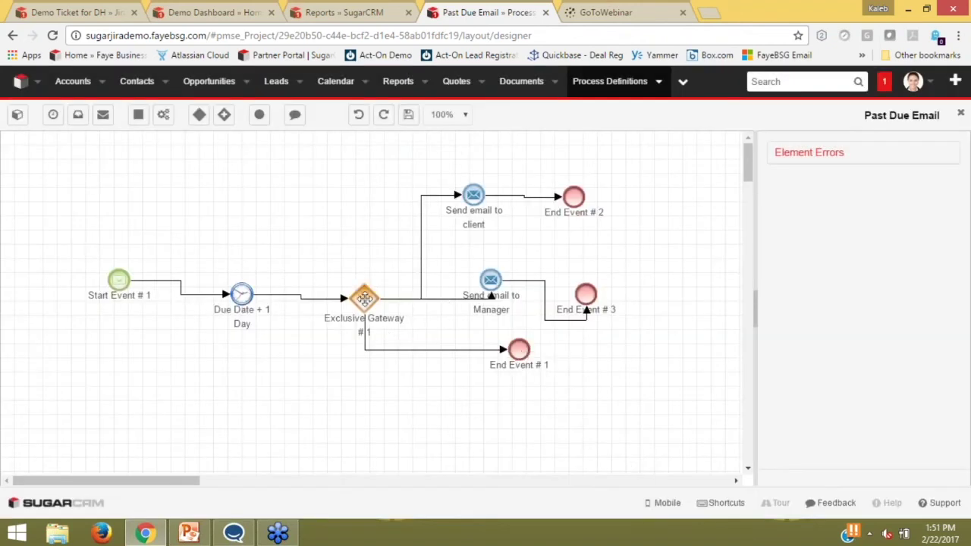
Review the Send email to Manager event's settings, including its email template choices, and close them without saving
right_click(492, 283)
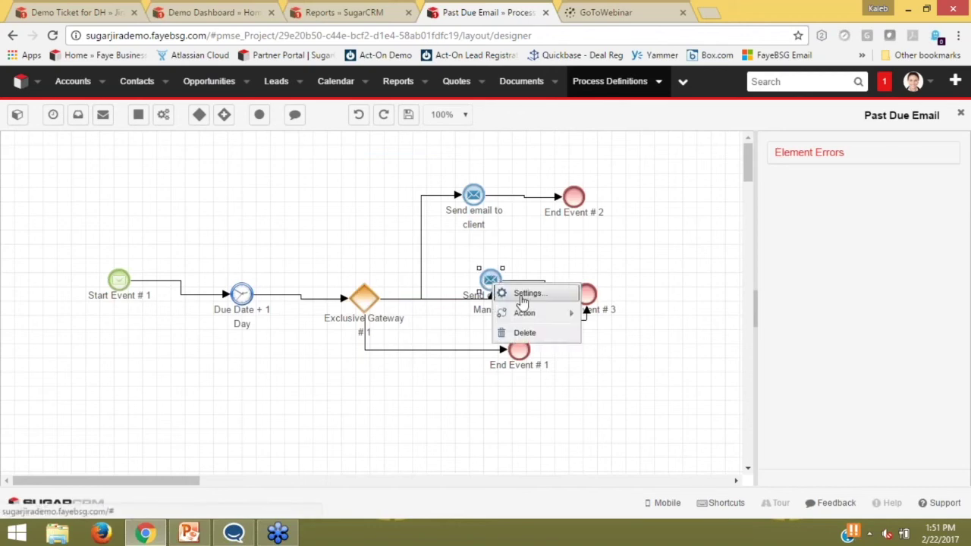
click(523, 295)
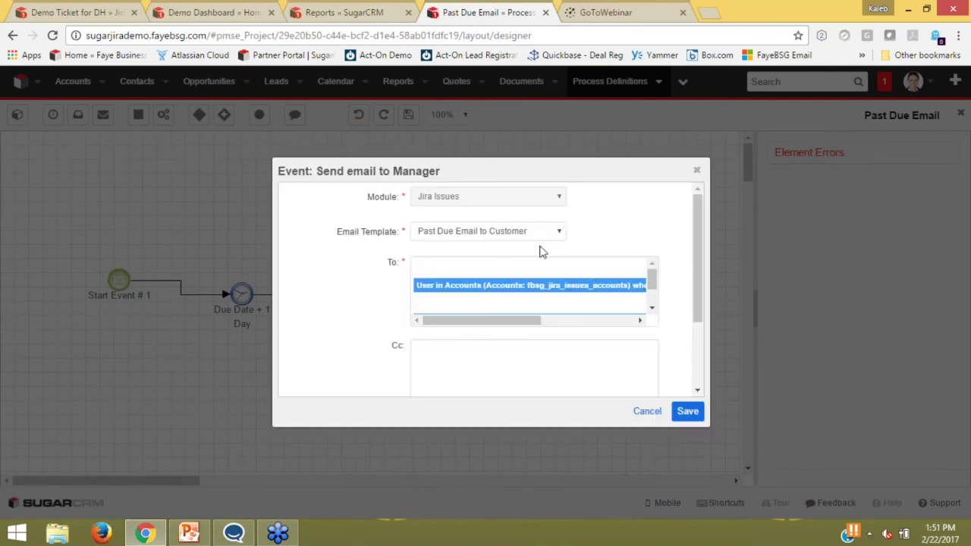
click(558, 233)
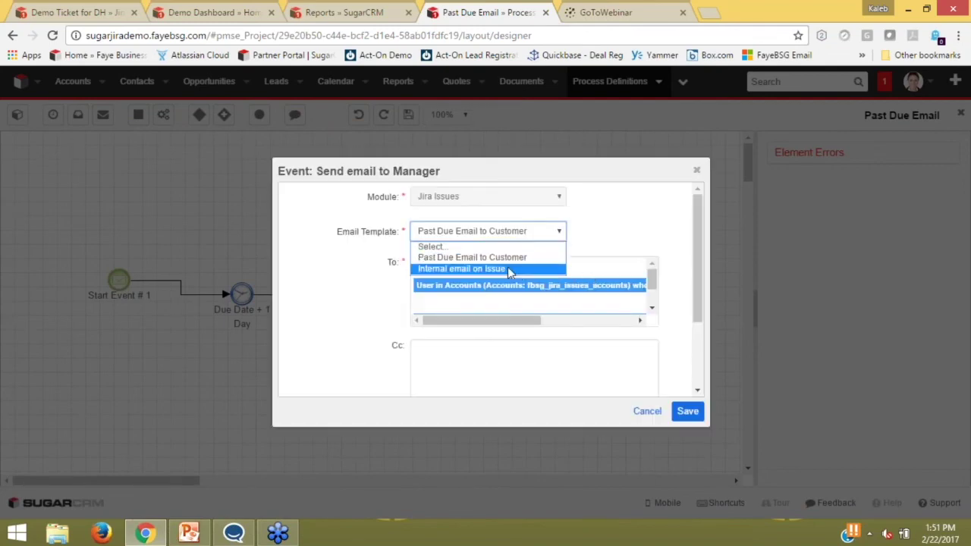
click(612, 243)
click(696, 172)
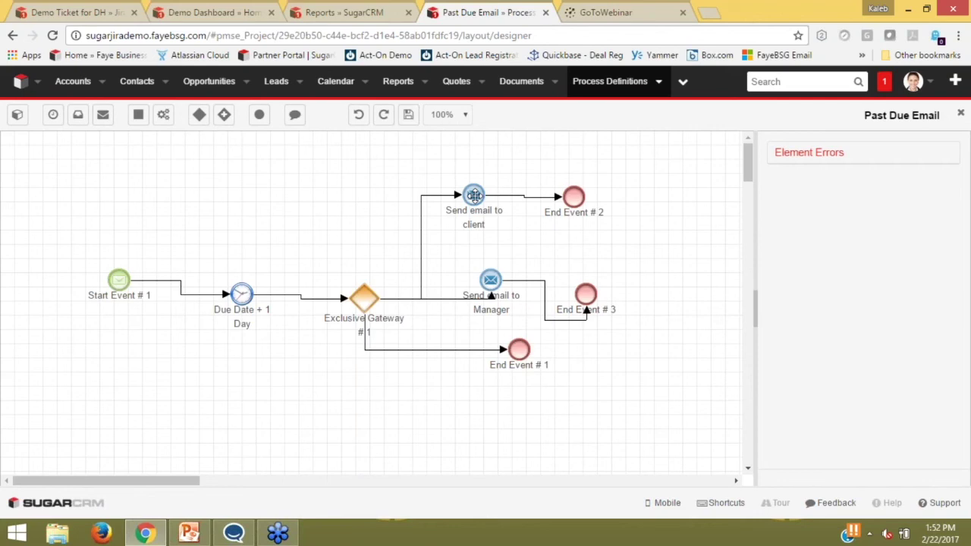
Open the Completed Issue definition from the Process Definitions list and display its process design
click(605, 83)
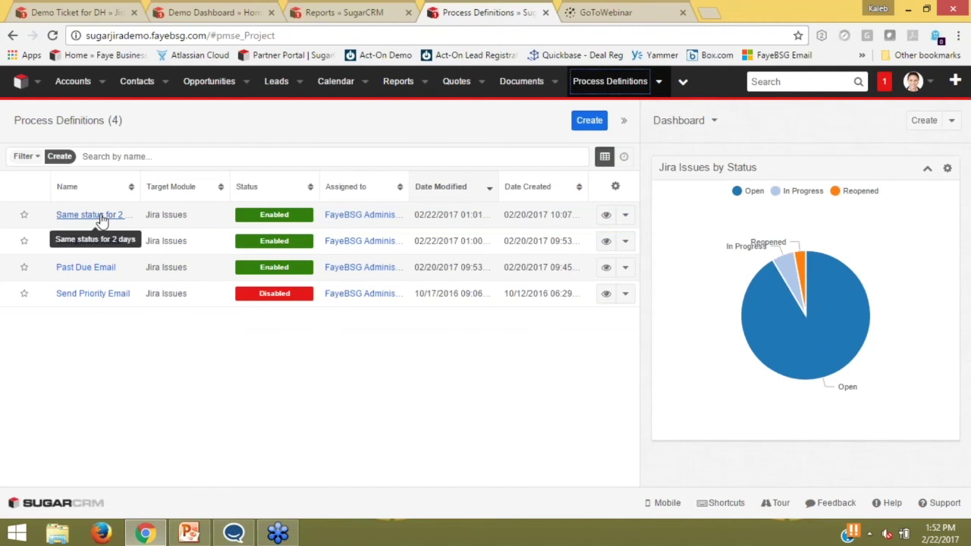
click(77, 241)
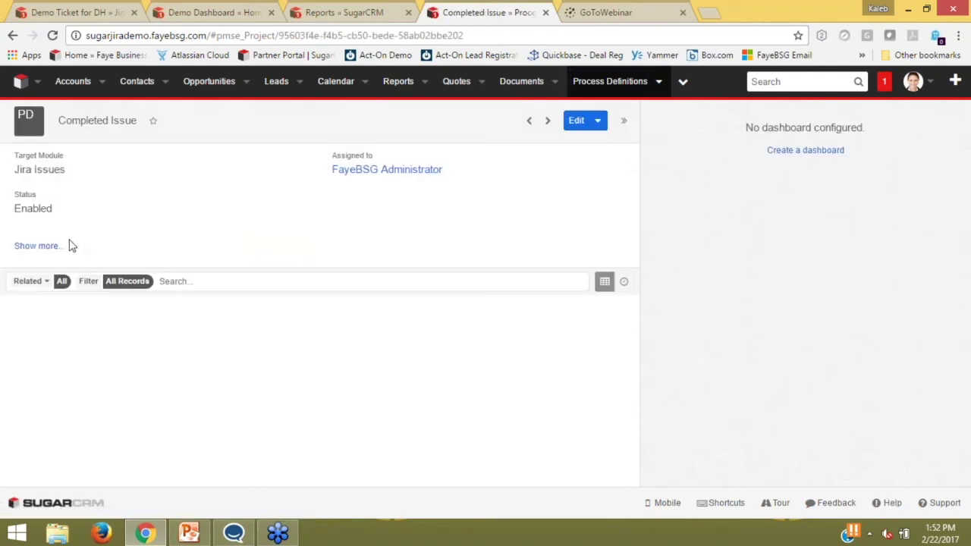
click(598, 121)
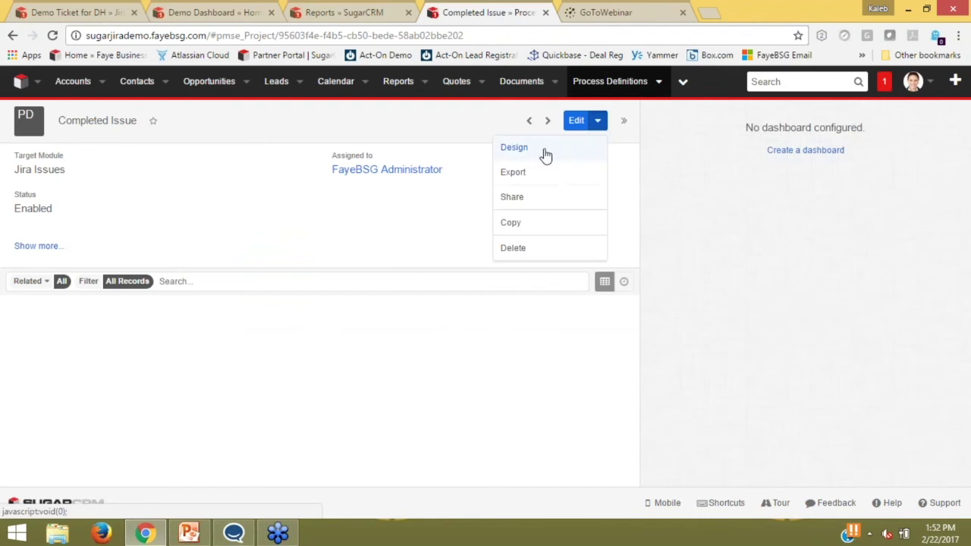
click(514, 147)
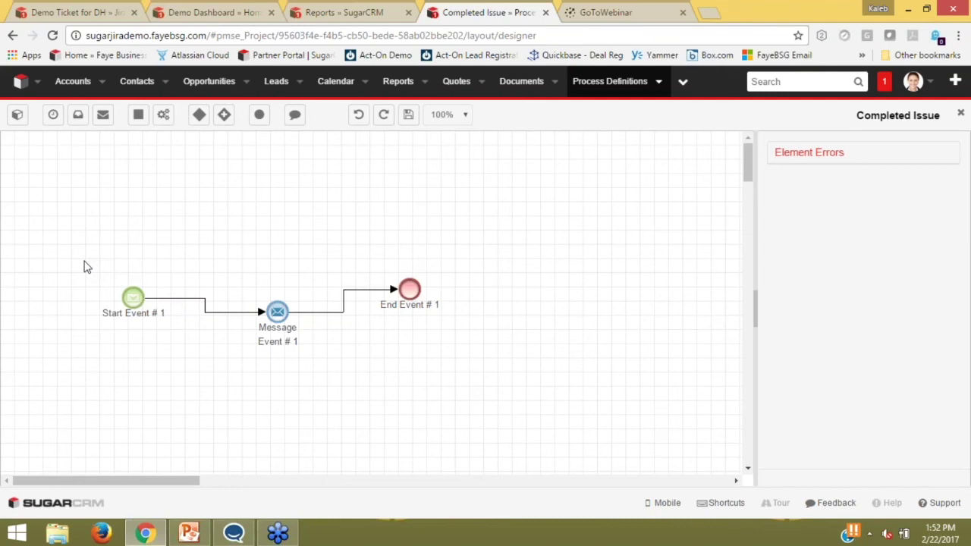
Switch to the Same status for 2 days process definition and open its process design
click(659, 85)
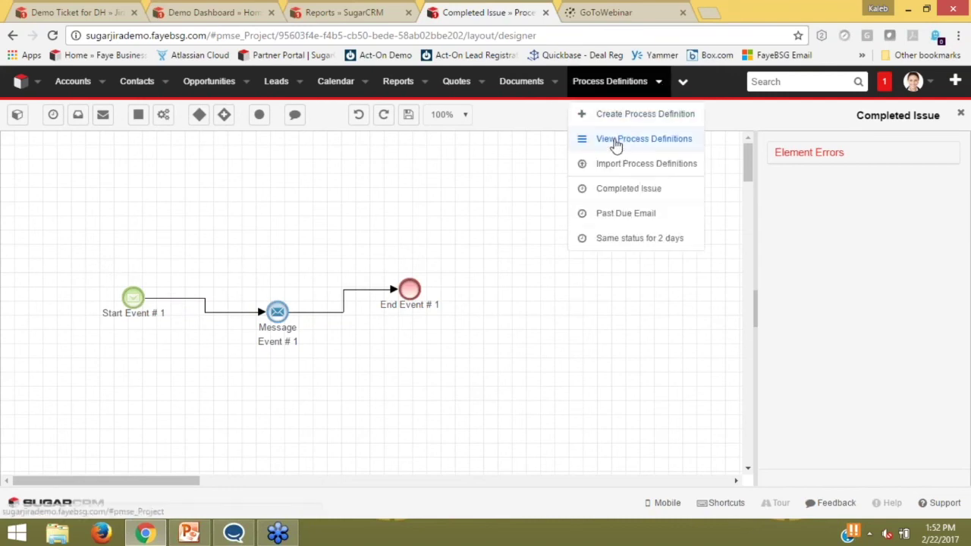
click(620, 239)
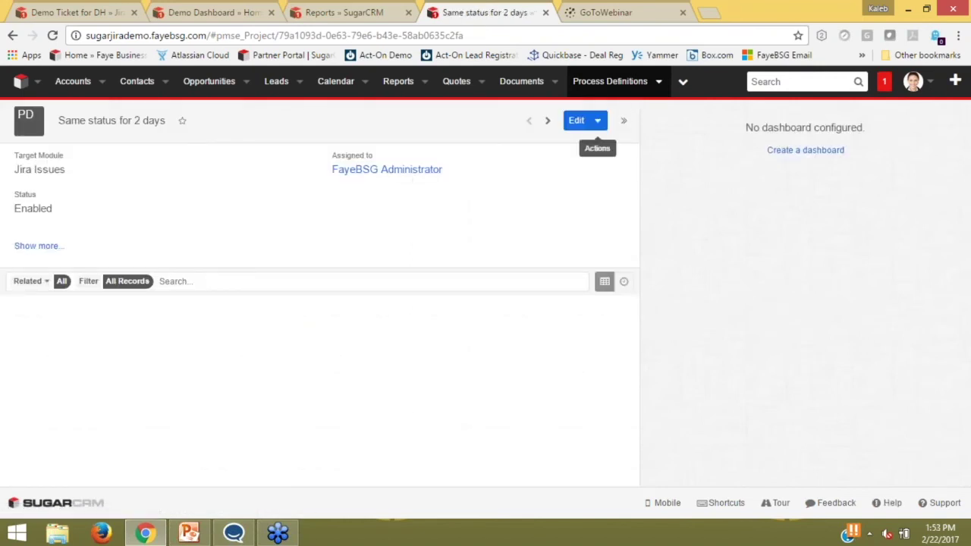
click(597, 121)
click(552, 148)
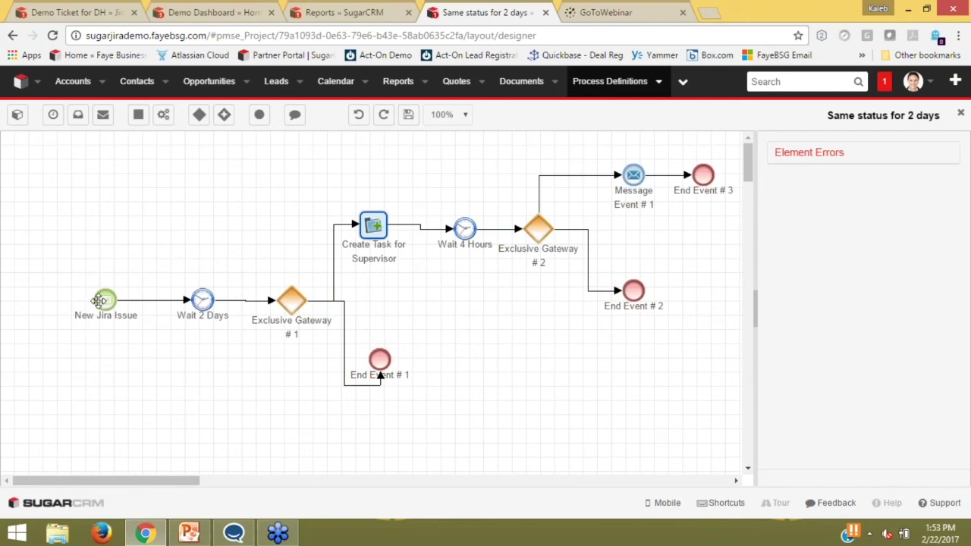
Review the Wait 2 Days timer event's duration and available time units, then close its settings without saving
right_click(202, 300)
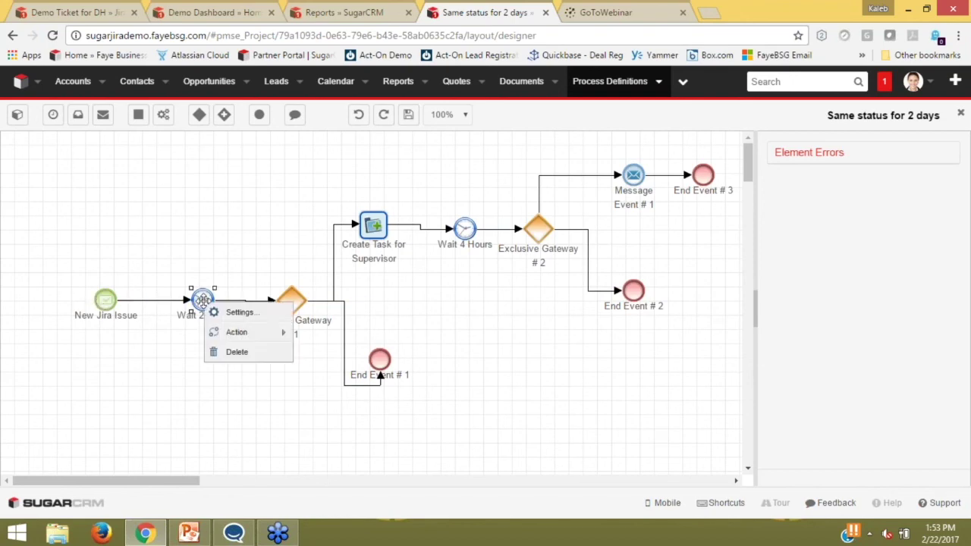
click(239, 311)
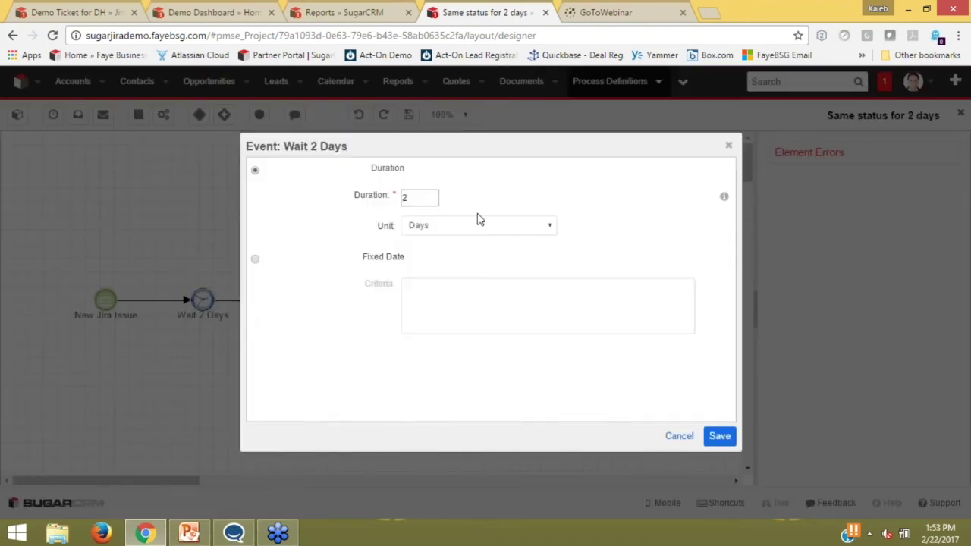
click(512, 236)
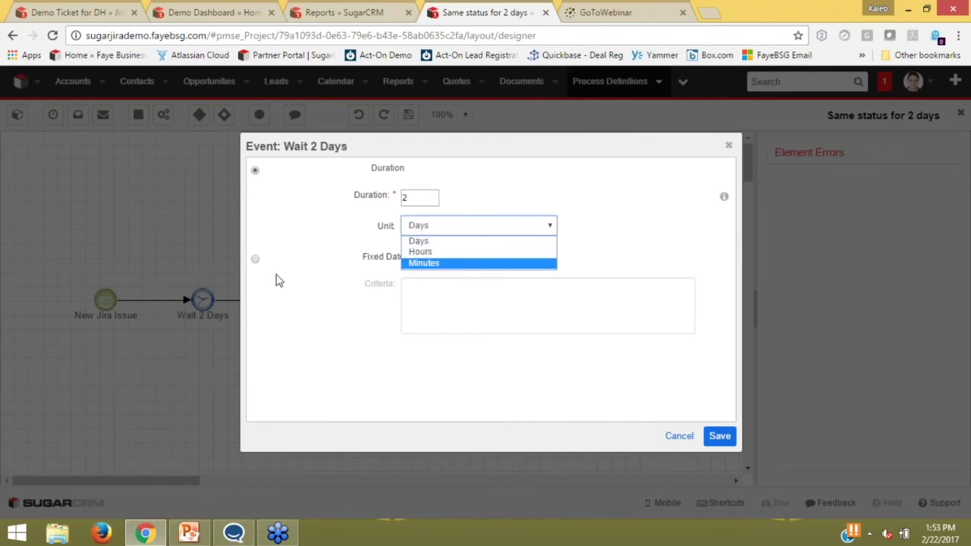
click(693, 438)
click(683, 438)
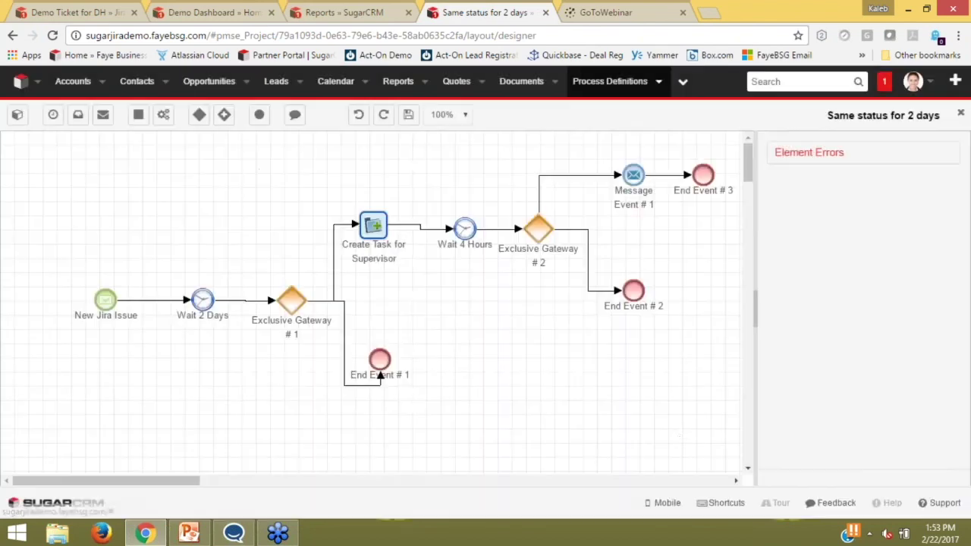